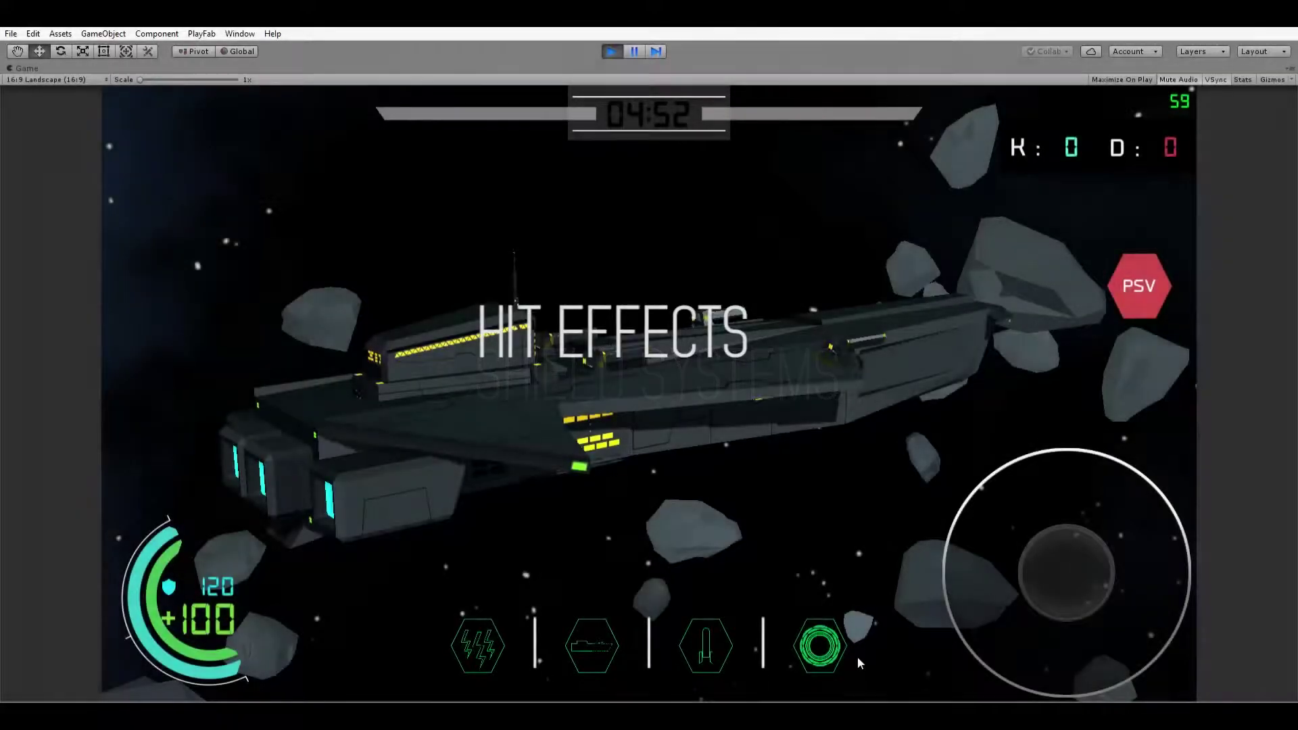
# Activate the ship's shield from the HUD, draining shield energy from 120 to 0
pyautogui.click(813, 665)
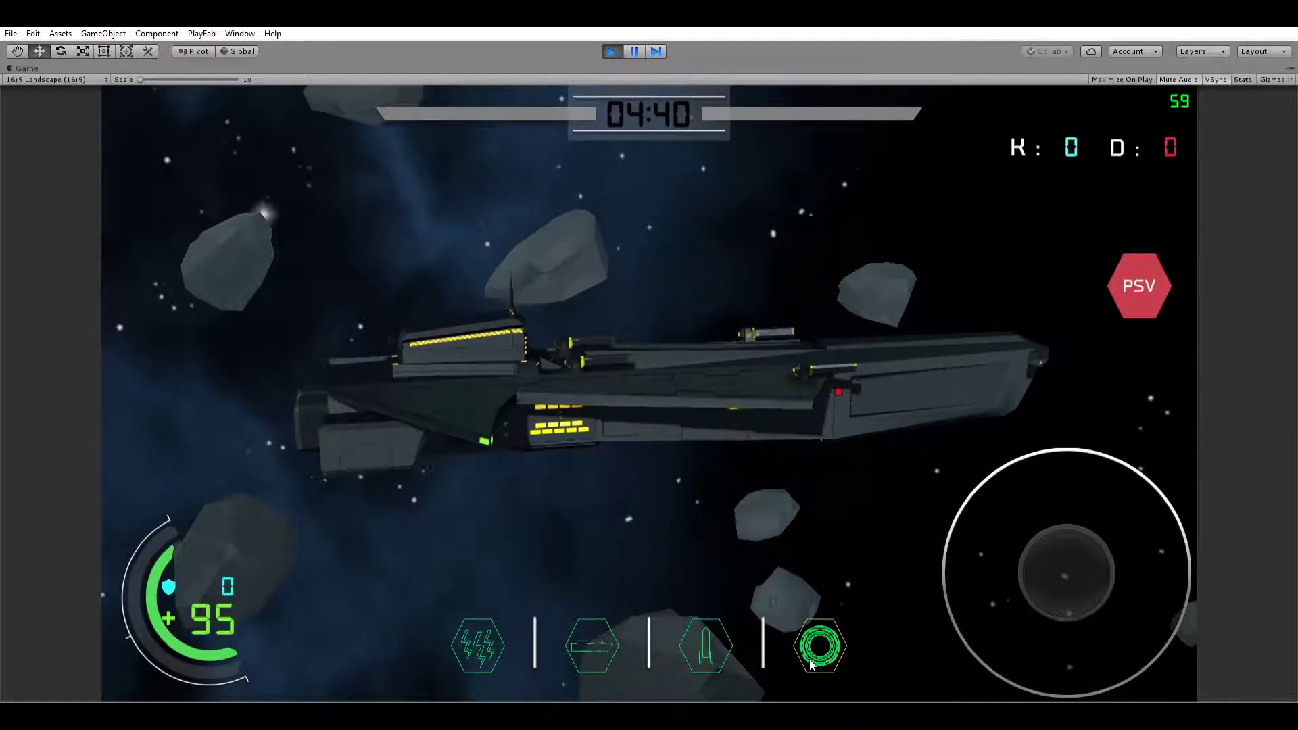
# Activate the HUD shield ability again to restore the cyan bubble around the ship
pyautogui.click(812, 664)
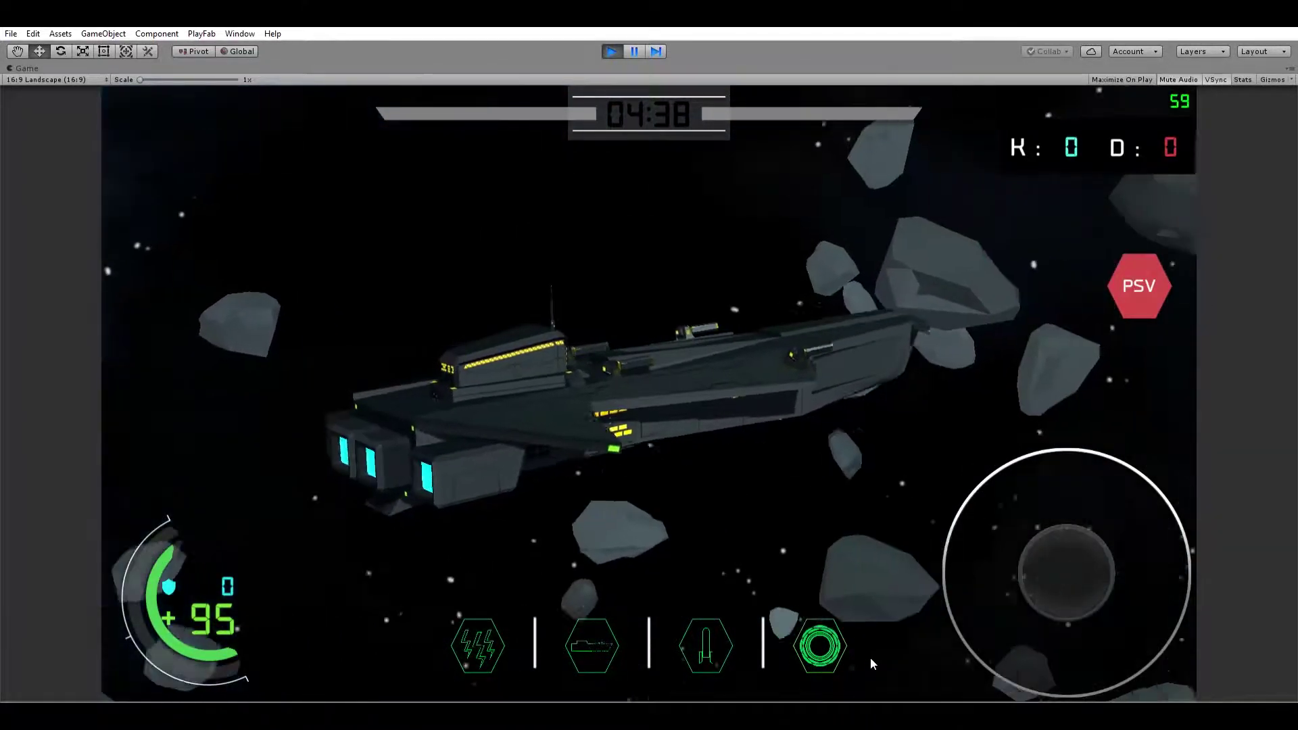